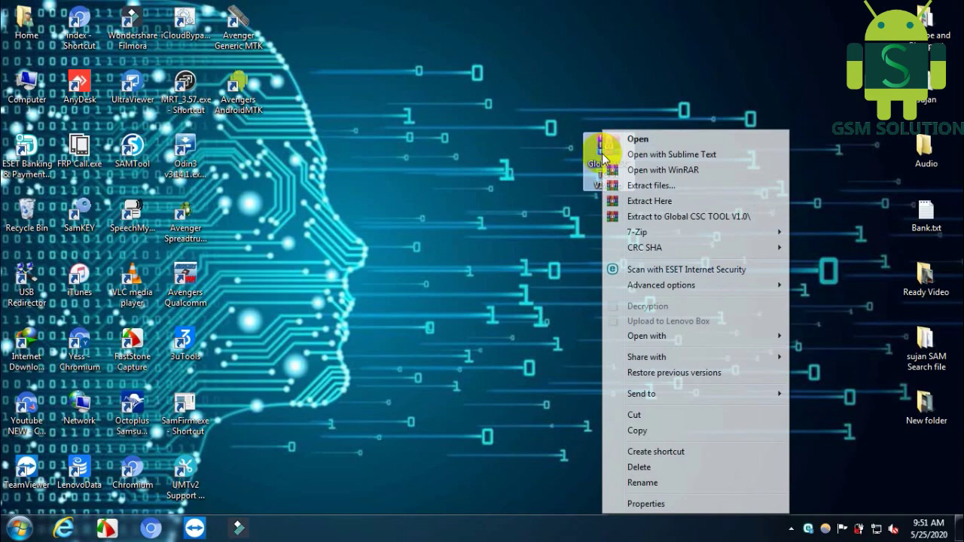
Extract the archive into a Global CSC TOOL V1.0 folder, reposition it, and open it
click(665, 217)
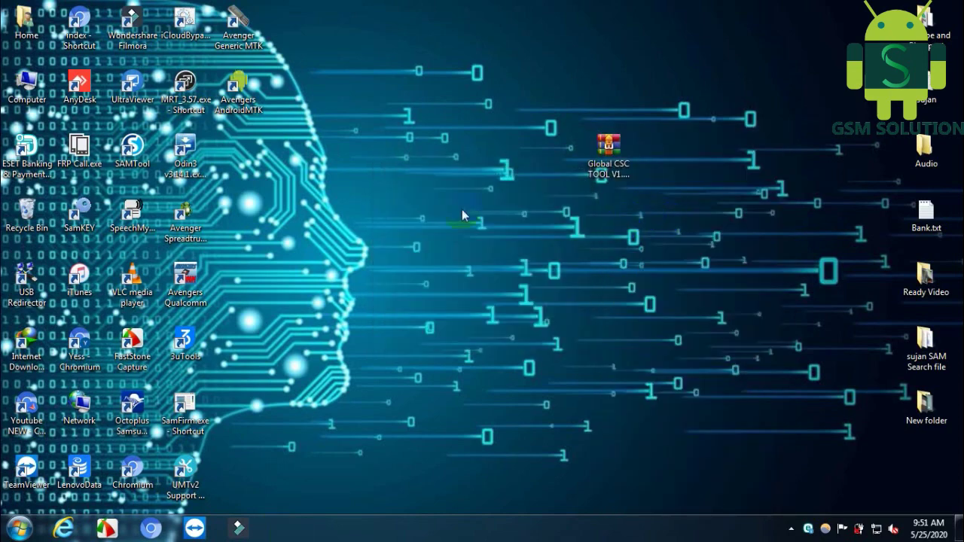
drag(238, 151, 553, 161)
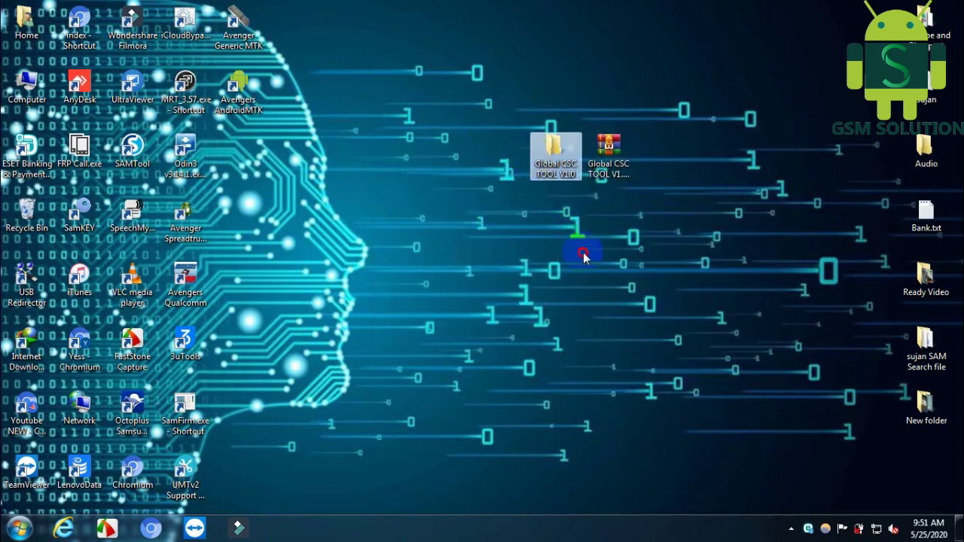
double_click(579, 180)
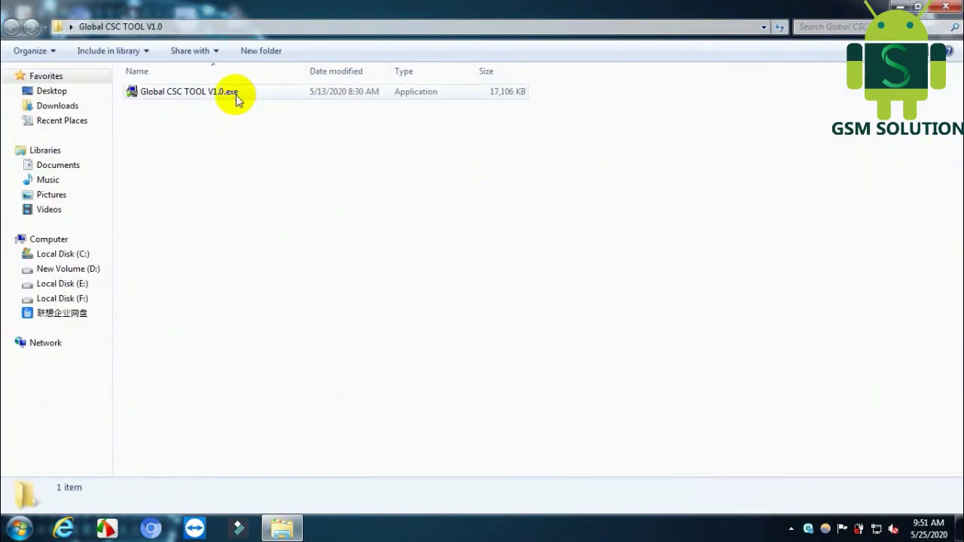
Move Global CSC TOOL V1.0.exe out of the folder onto the desktop and close the folder
click(236, 95)
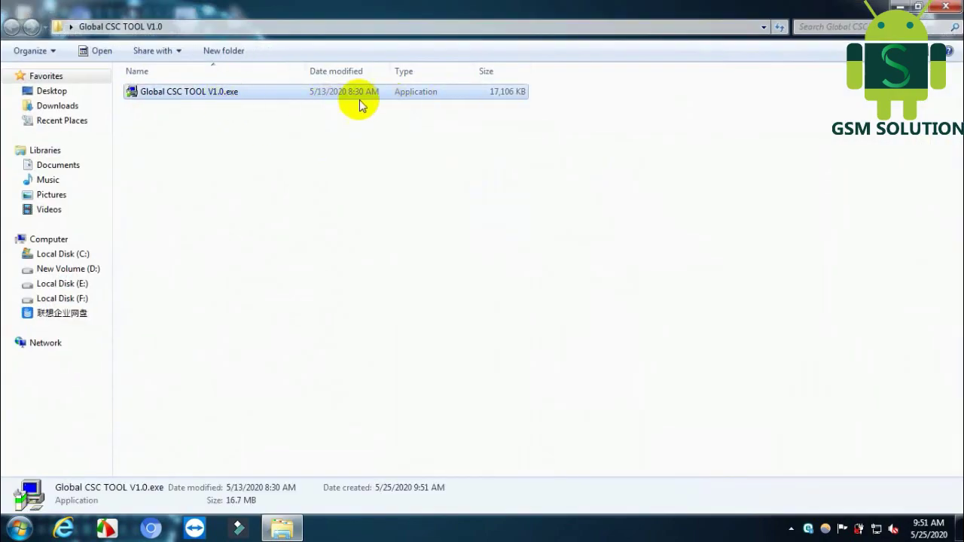
click(918, 6)
drag(580, 99, 550, 220)
click(868, 7)
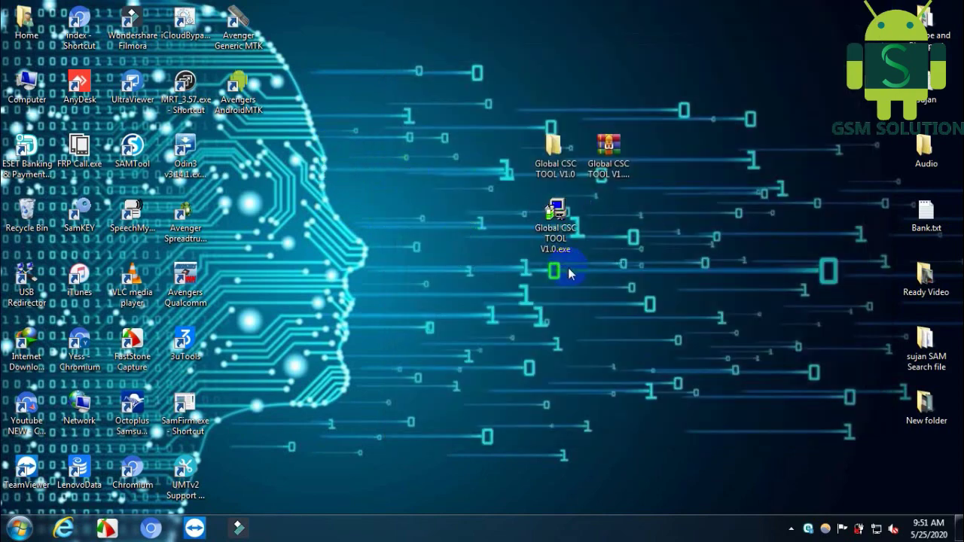
Run Global CSC TOOL V1.0.exe and install Global CSC Free Edition 1.0 at the default location
double_click(555, 234)
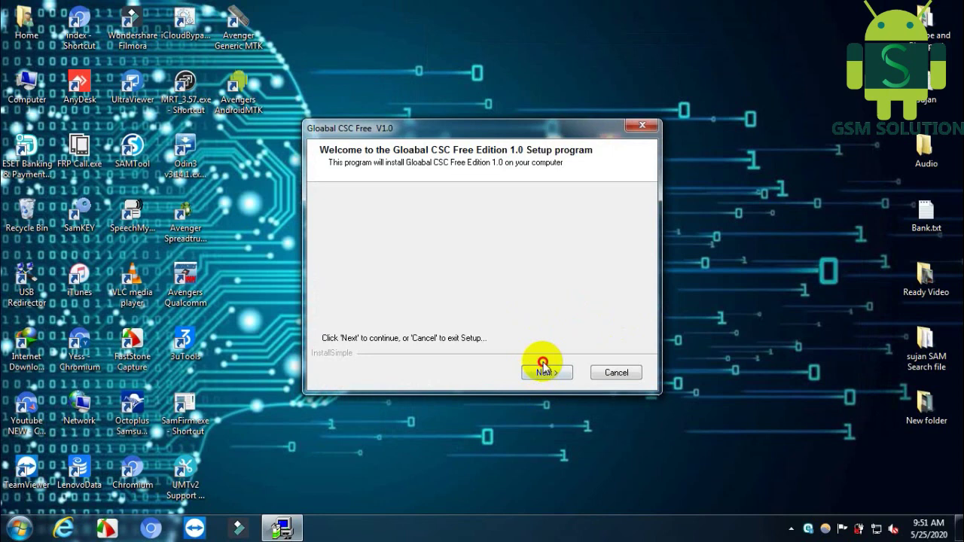
click(546, 369)
click(547, 377)
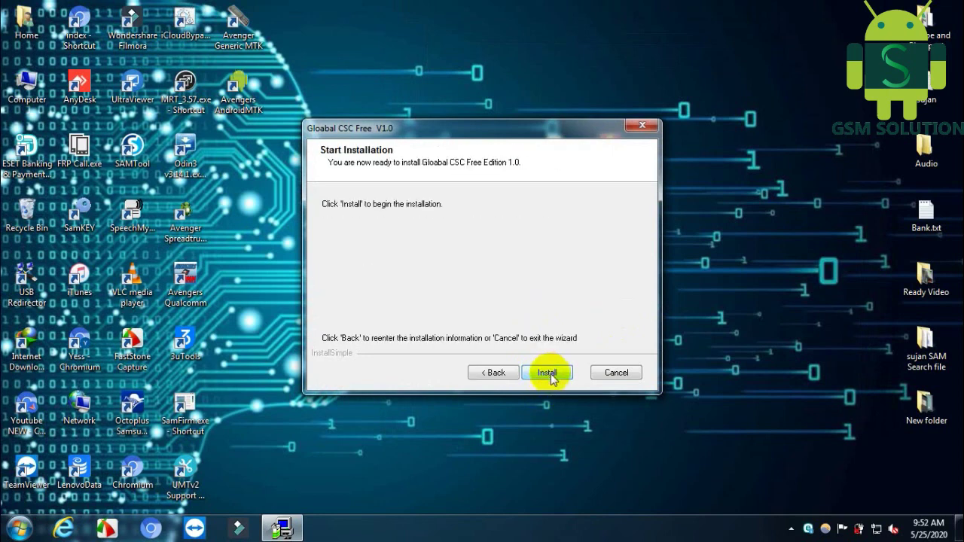
click(550, 377)
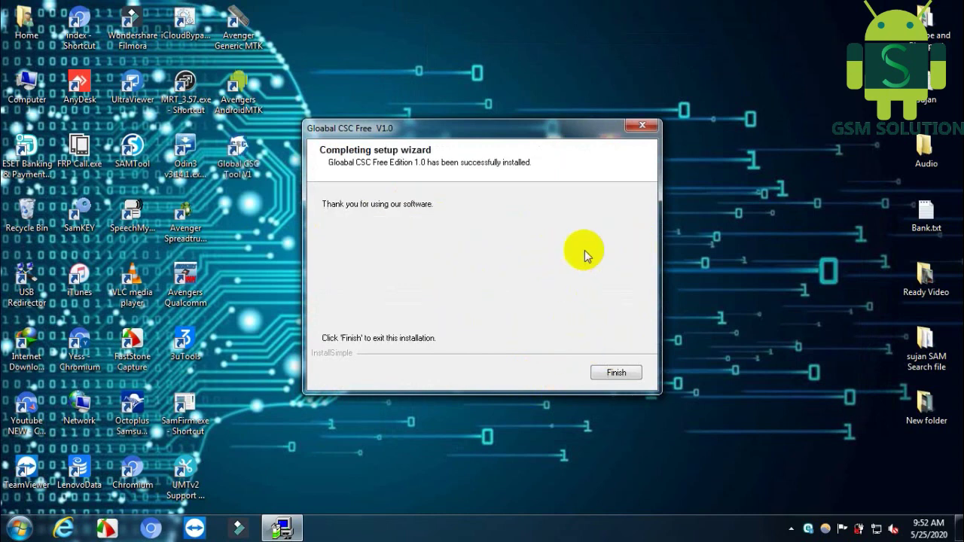
Finish setup, move the Global CSC Tool V1 shortcut to mid-desktop, and launch it
click(615, 373)
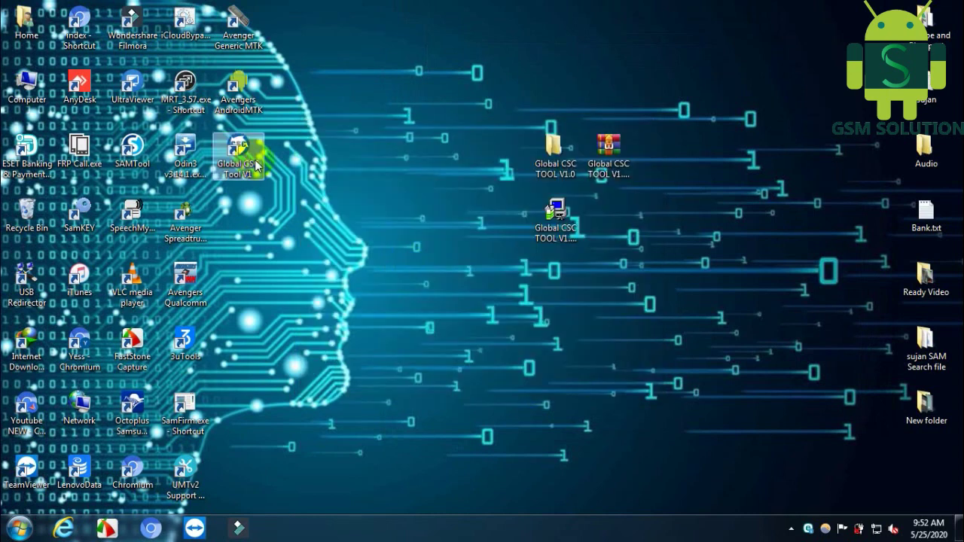
drag(240, 151, 469, 150)
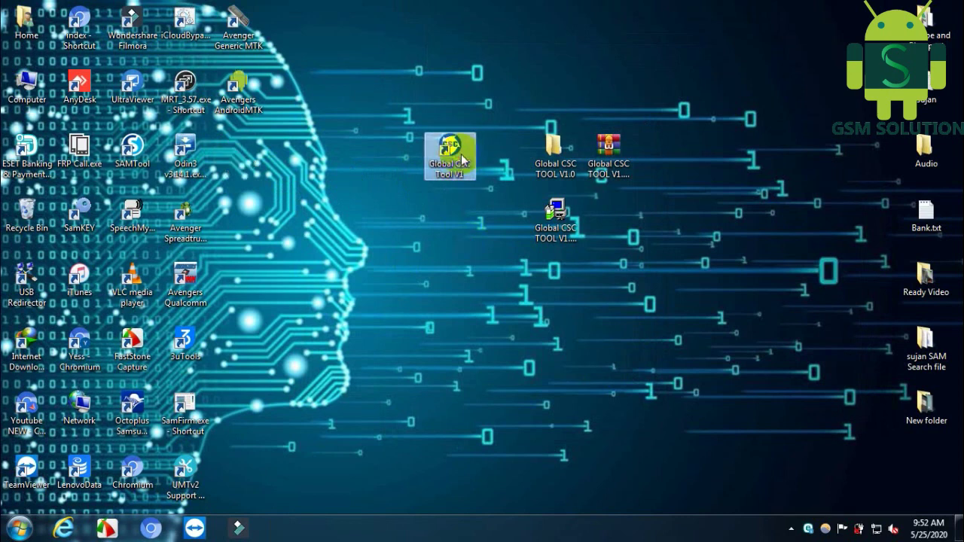
double_click(461, 153)
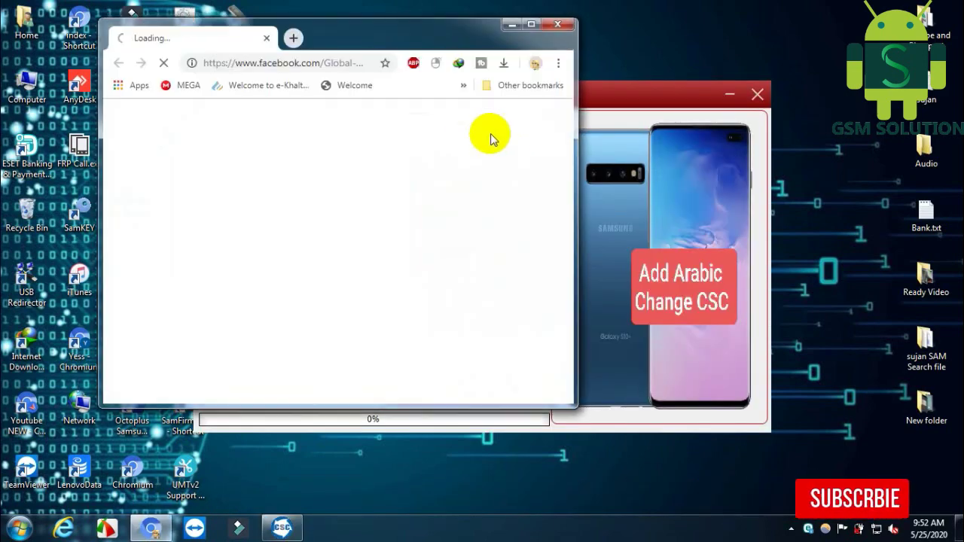
Close the Facebook page, shift the Global Tool window right, and dismiss the USB and Galaxy S8 AutoPlay prompts
click(557, 25)
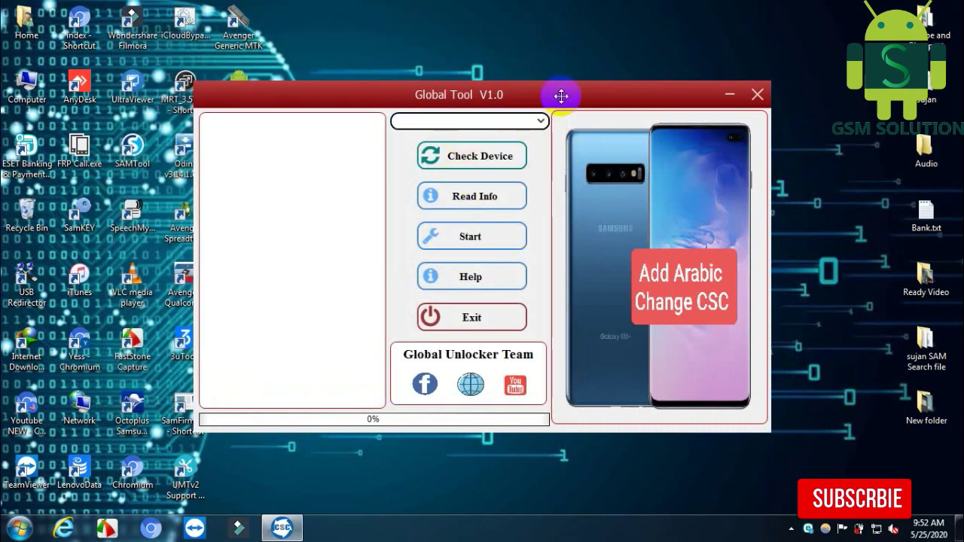
drag(560, 95, 642, 79)
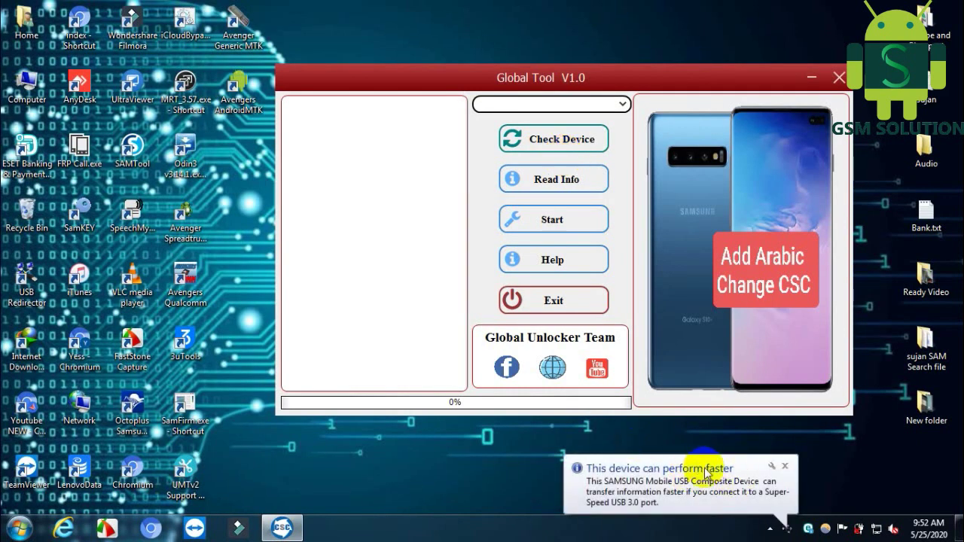
click(785, 466)
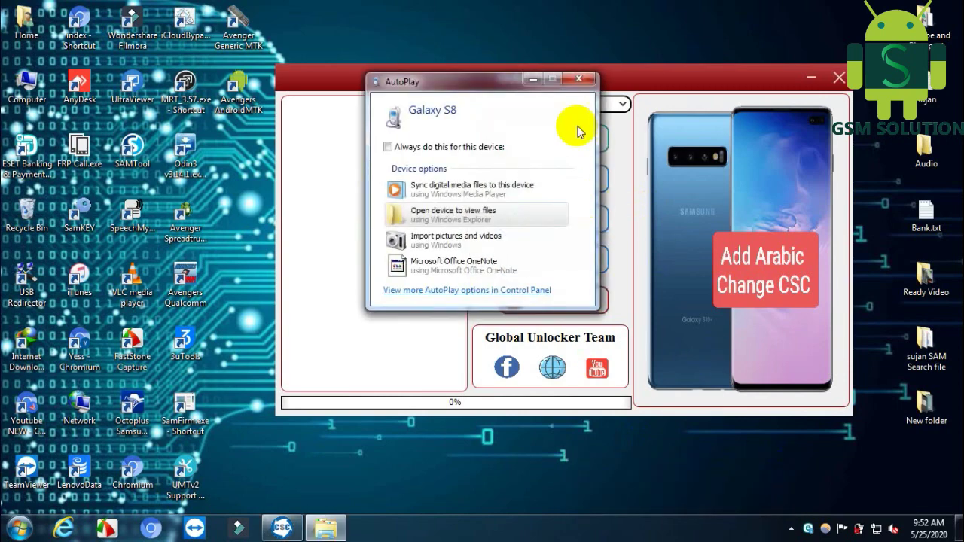
click(579, 83)
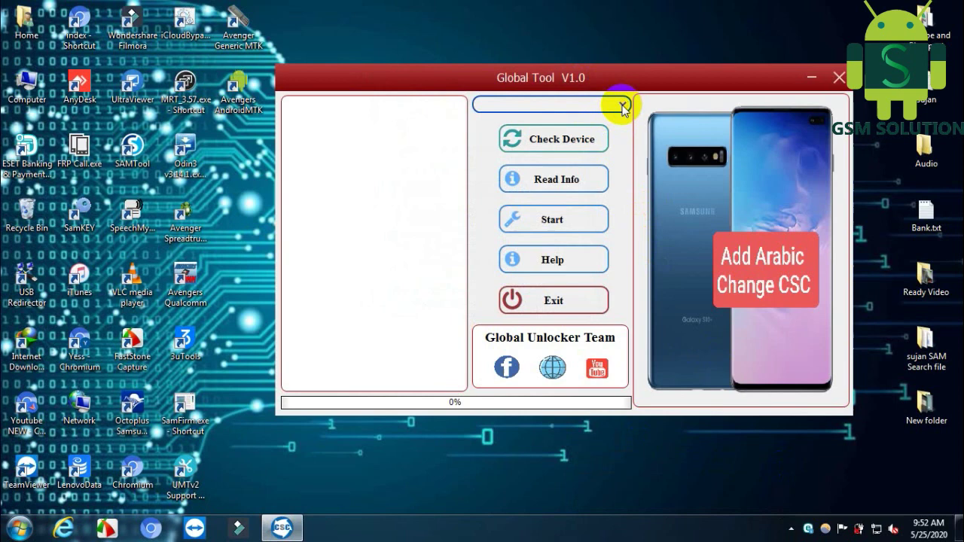
Run Check Device to detect the connected SM-G950F in the log
click(578, 146)
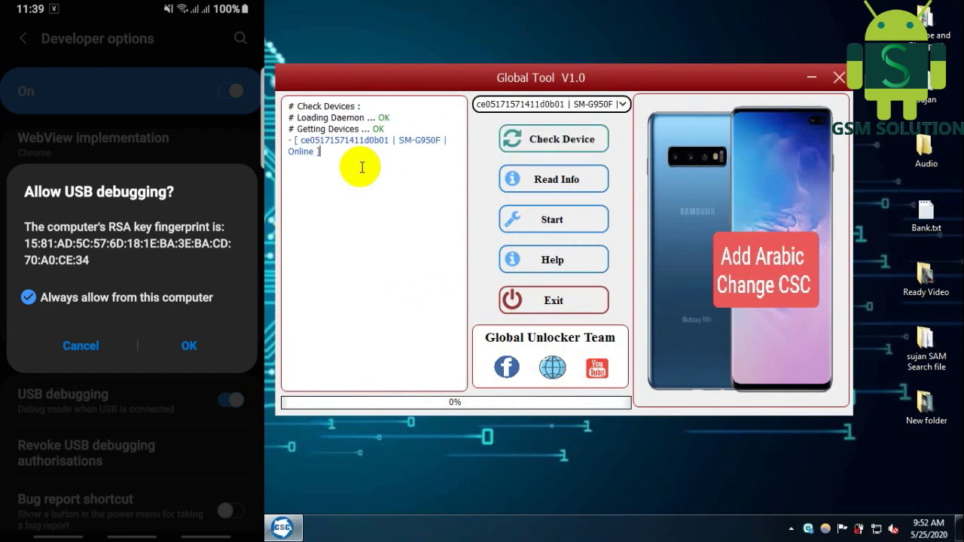
drag(340, 159, 292, 130)
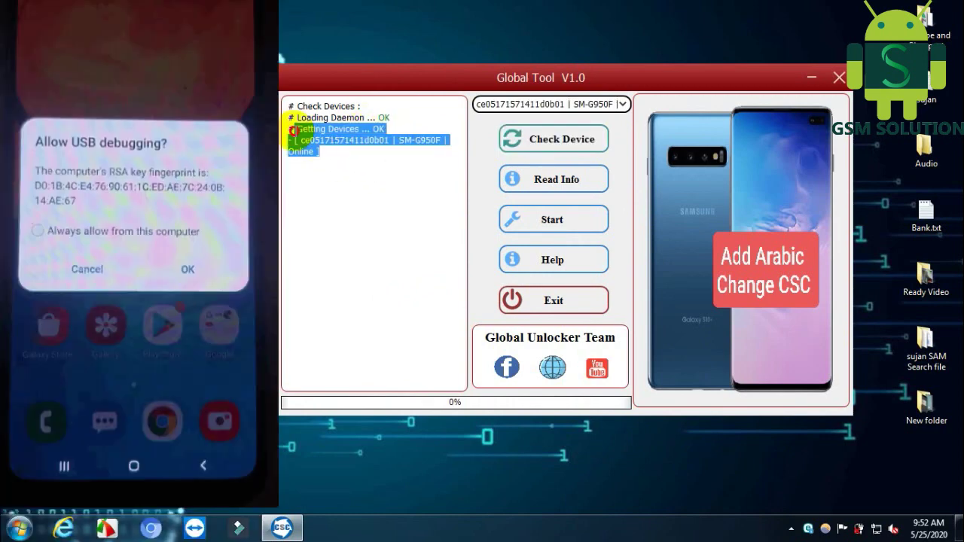
click(339, 217)
Read the phone's info into the log: Android 9, sales code NPL, provider XSG
click(573, 179)
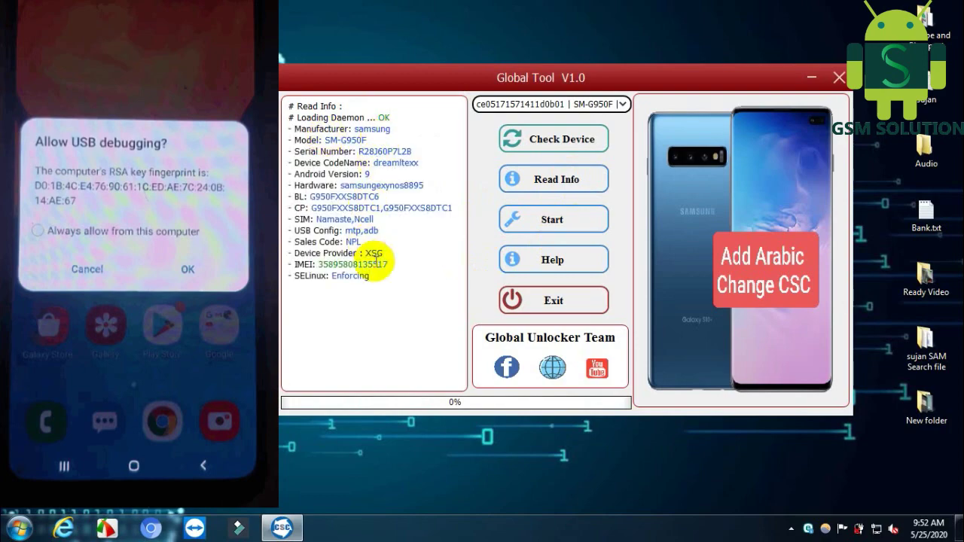
drag(383, 282, 260, 109)
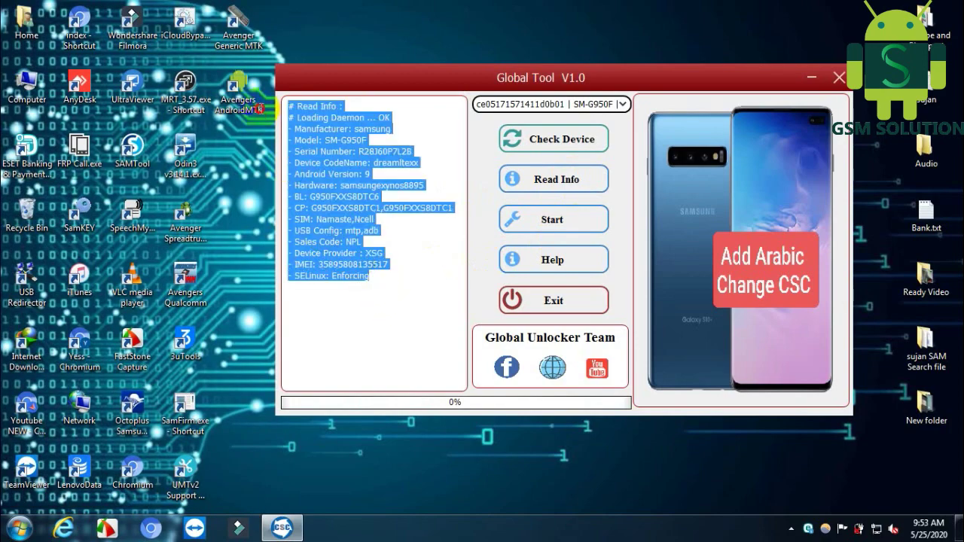
click(415, 305)
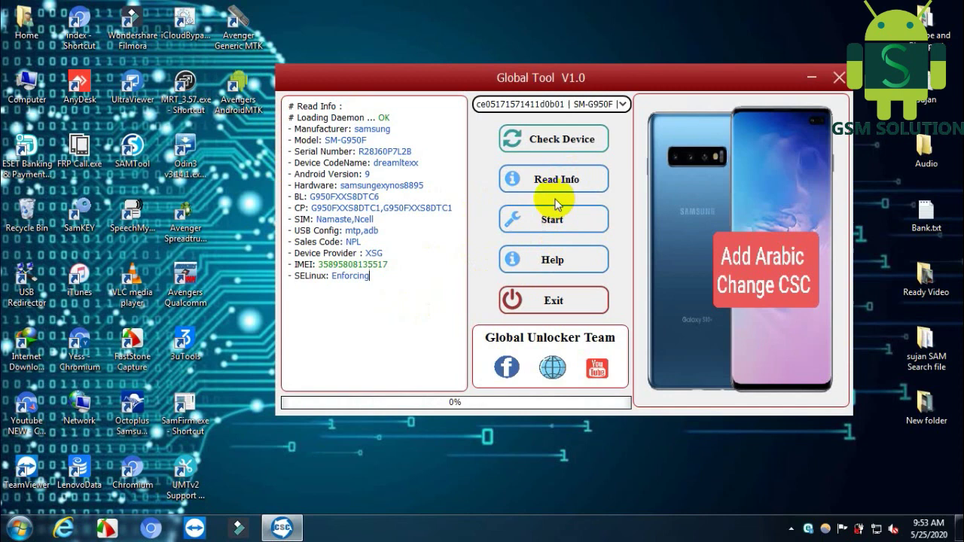
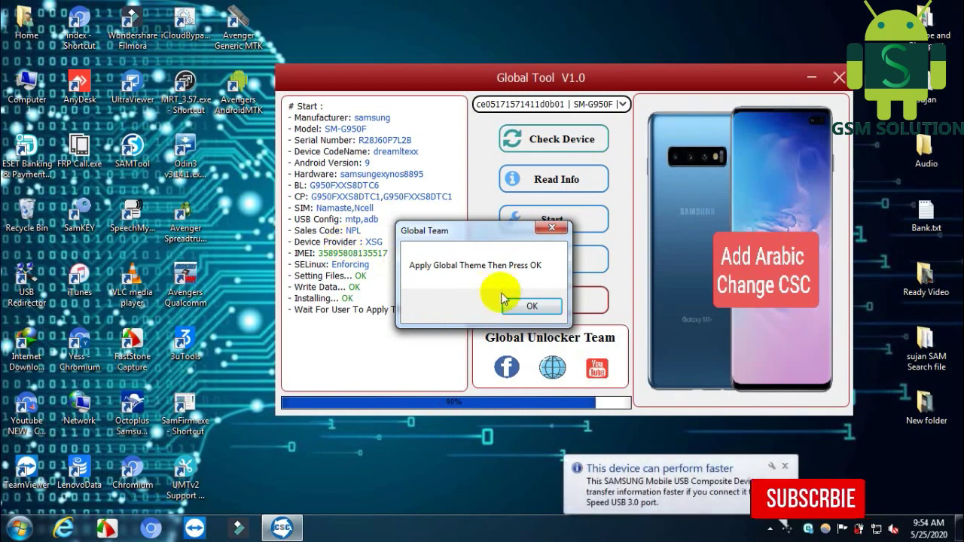
Acknowledge the applied global theme, verify the log ends with '# Done', then exit Global Tool
click(536, 305)
click(785, 466)
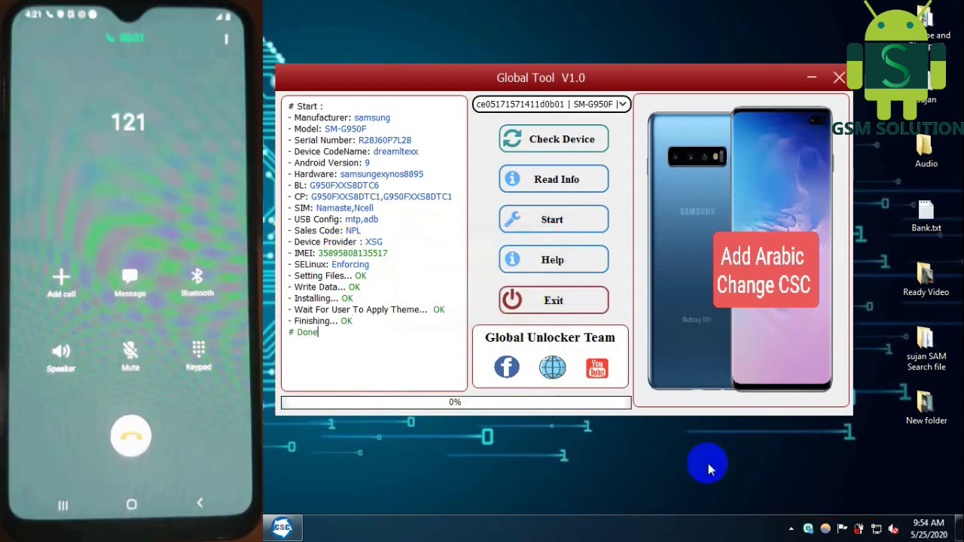
drag(323, 336, 289, 117)
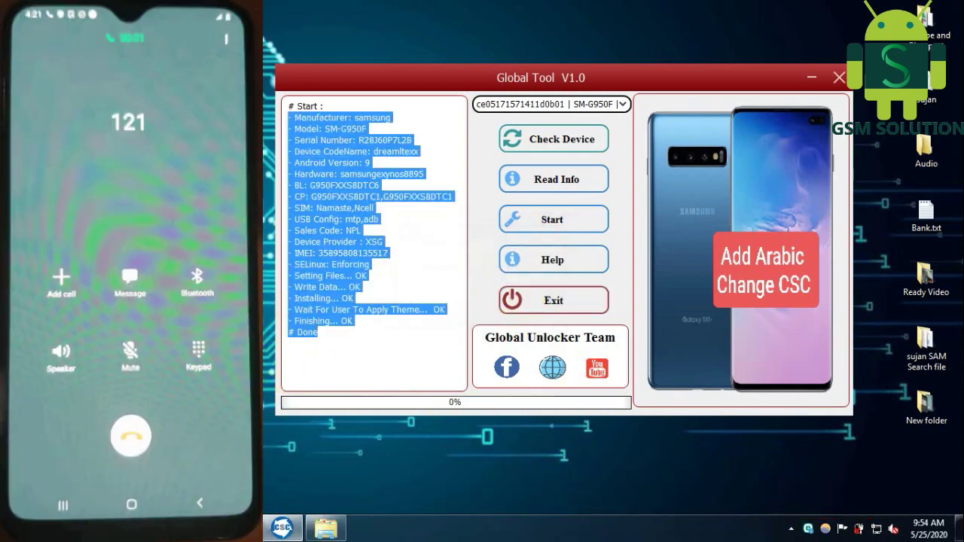
click(404, 361)
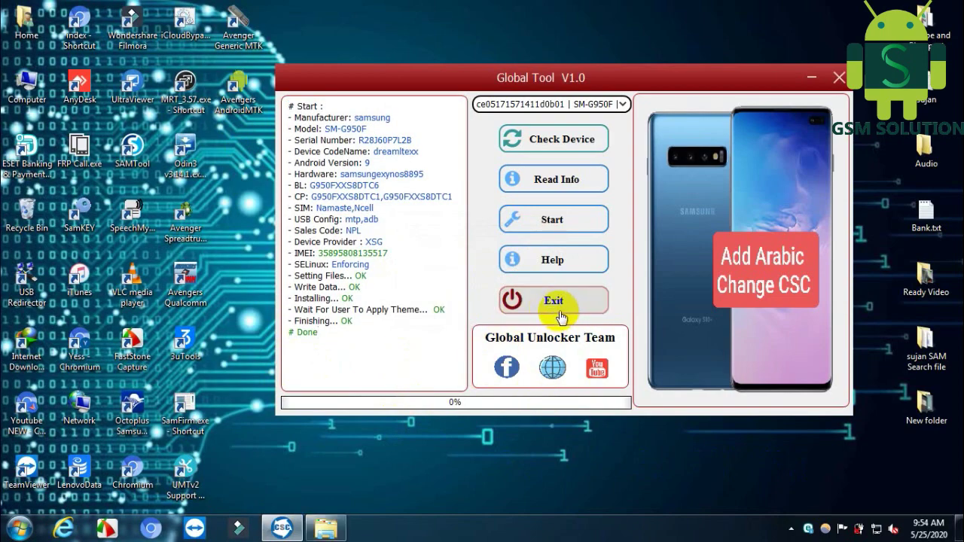
click(561, 312)
click(469, 307)
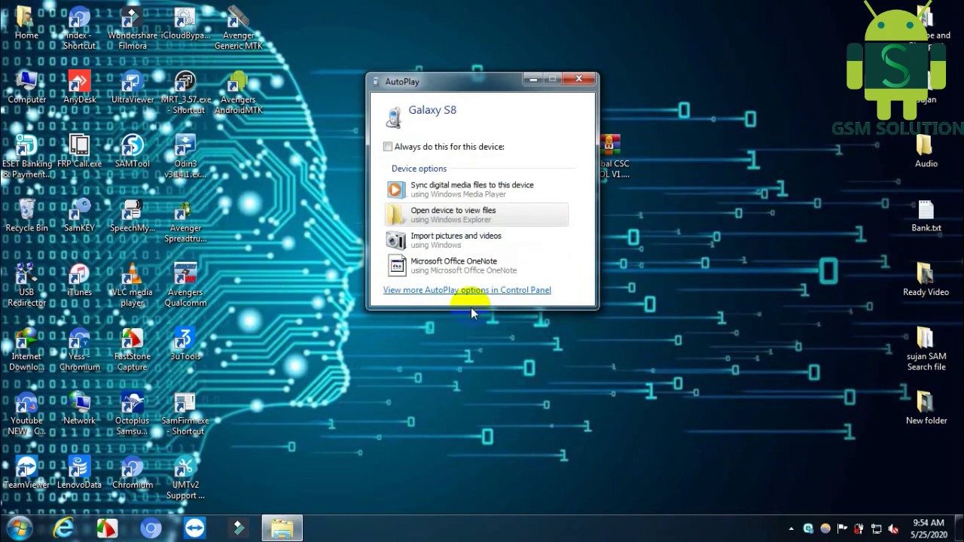